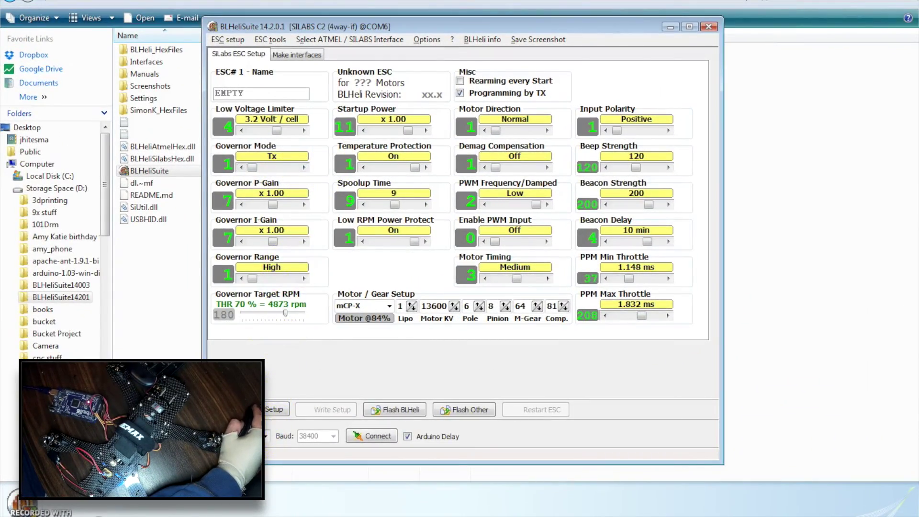
Step: Reconnect the interface, then make a Mega 2560 (ATmega2560) 4-way interface, accepting SILABS/ATMEL switchable
click(358, 436)
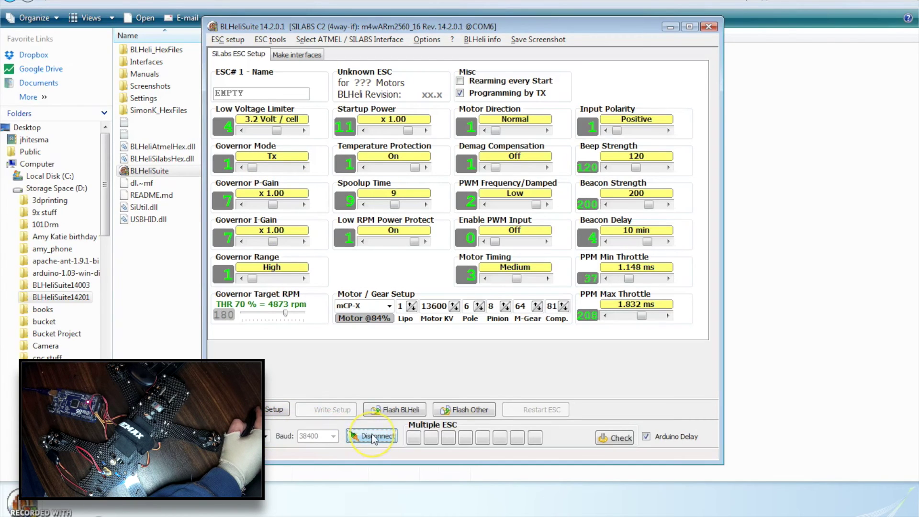
click(373, 437)
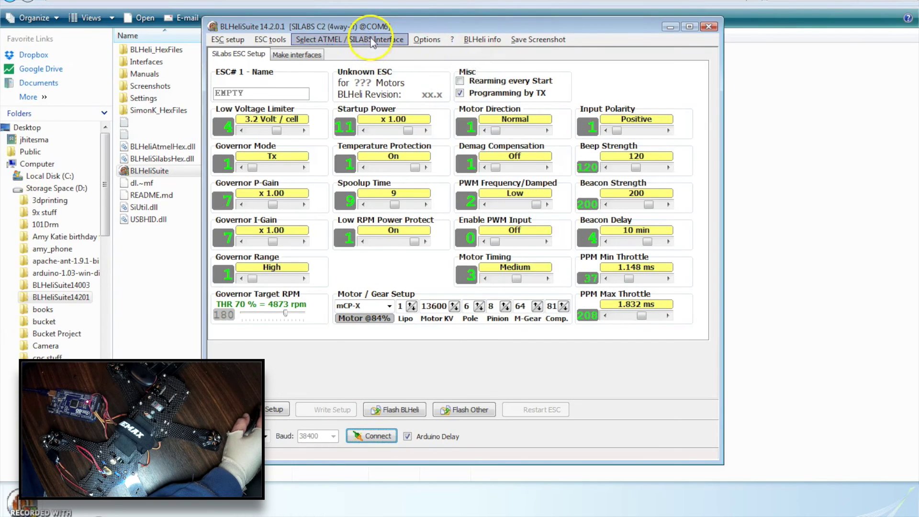
click(300, 54)
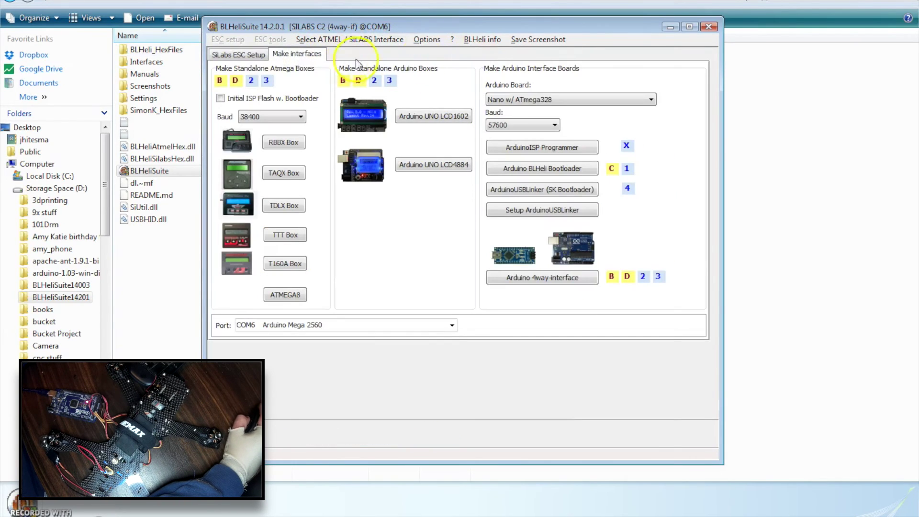
click(565, 99)
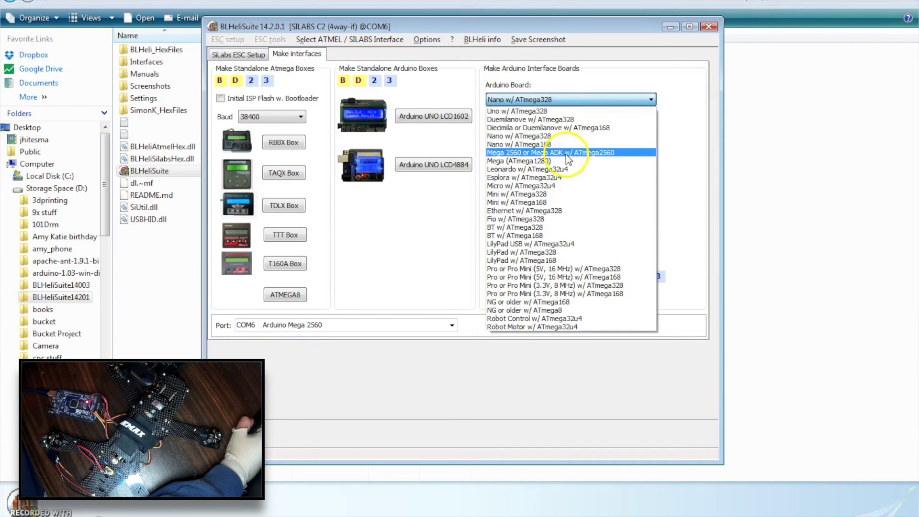
click(535, 152)
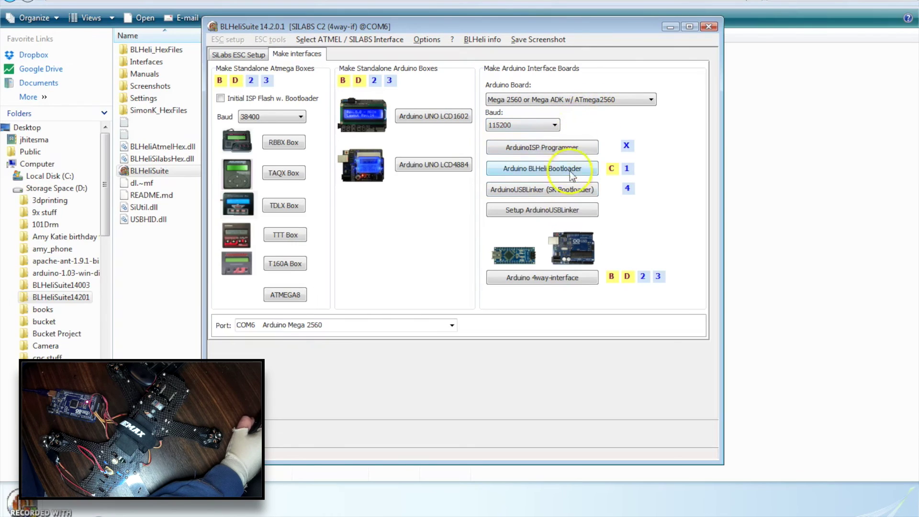
click(562, 278)
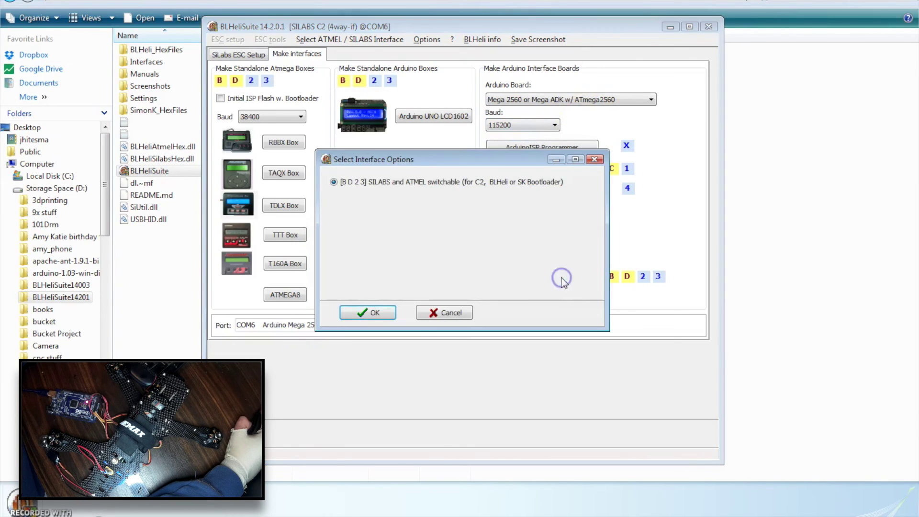
click(375, 312)
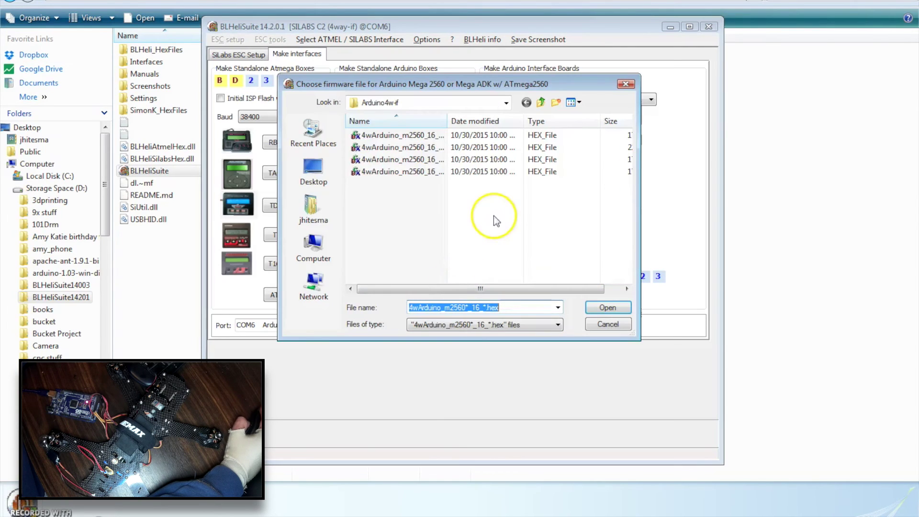
Step: Flash the Arduino Mega with 4wArduino_m2560_16_MULTIv14201, then go back to SiLabs ESC Setup
drag(447, 121, 526, 125)
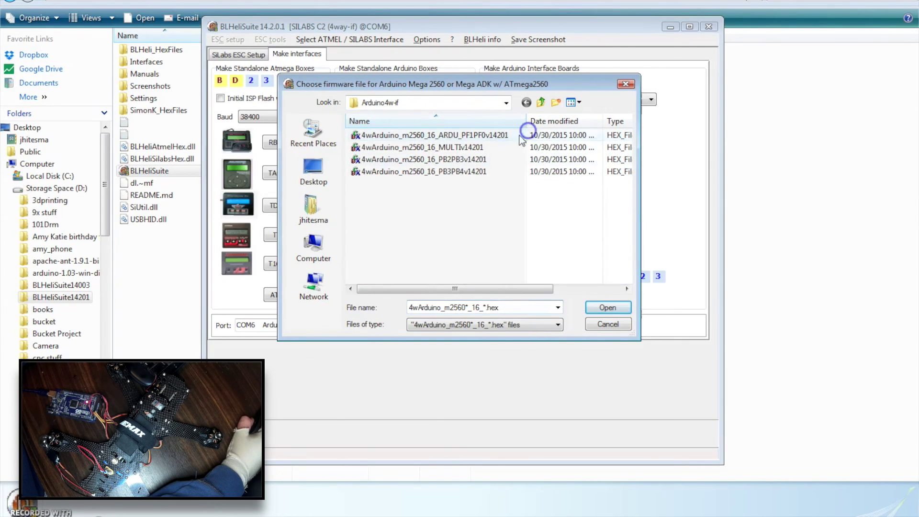
click(455, 147)
click(609, 308)
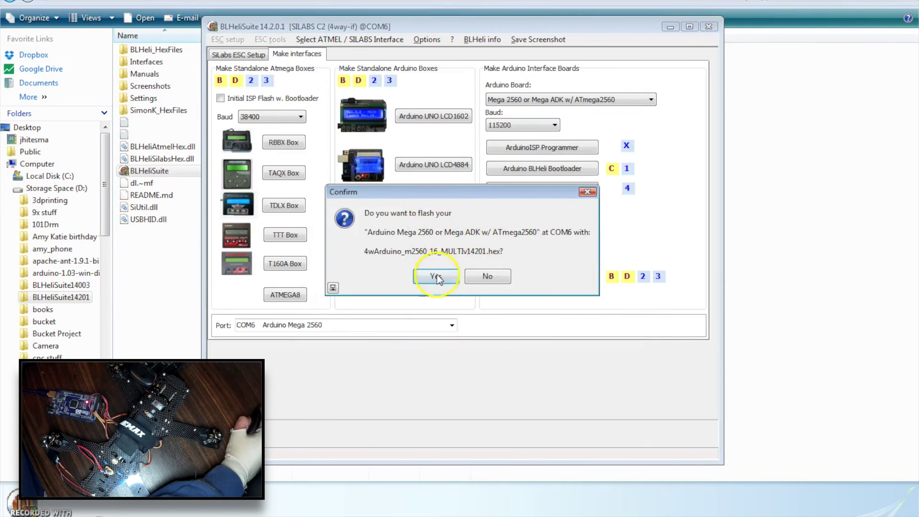
click(436, 276)
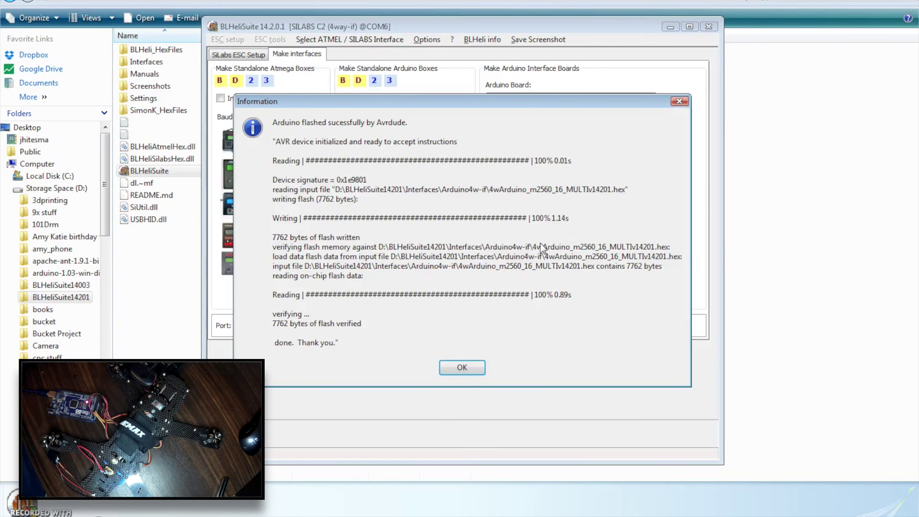
click(454, 367)
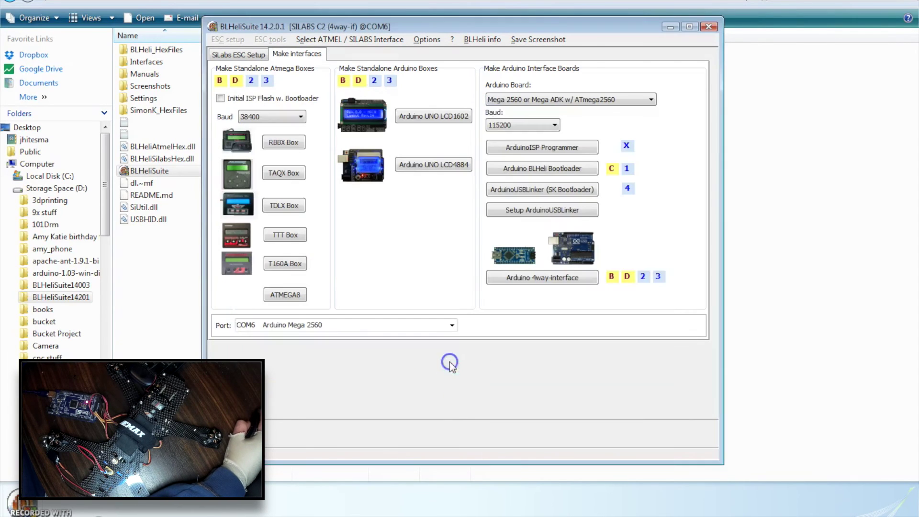
click(238, 55)
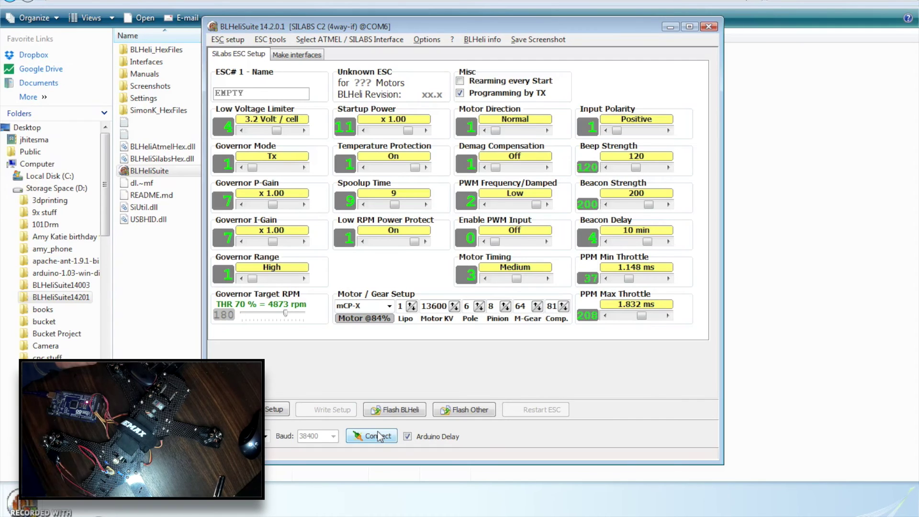
click(380, 358)
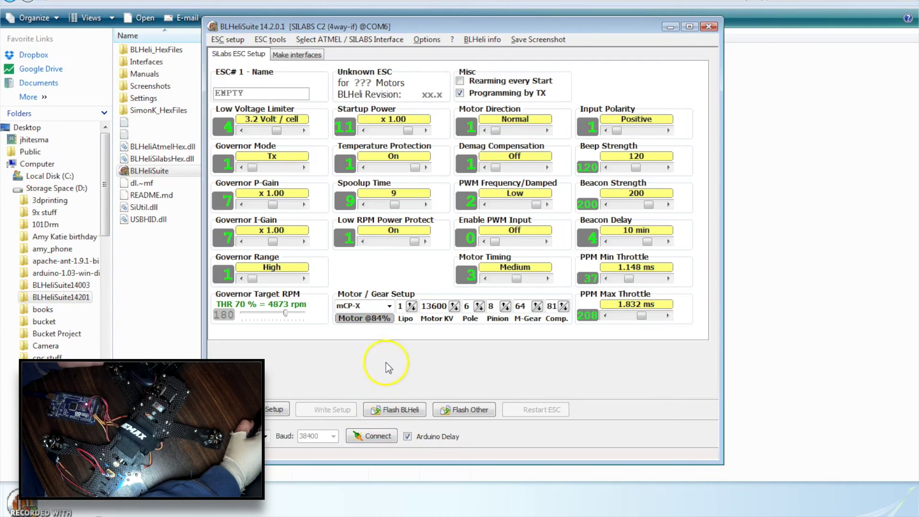
click(364, 42)
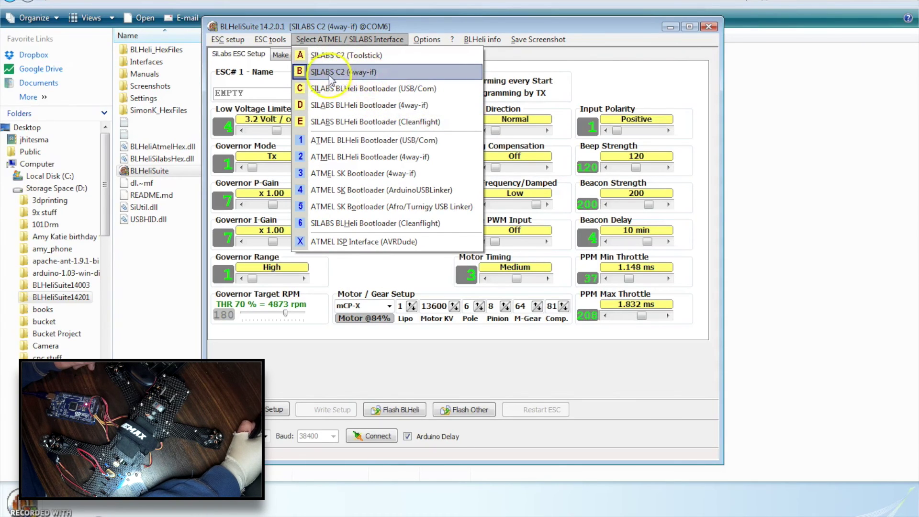
click(356, 72)
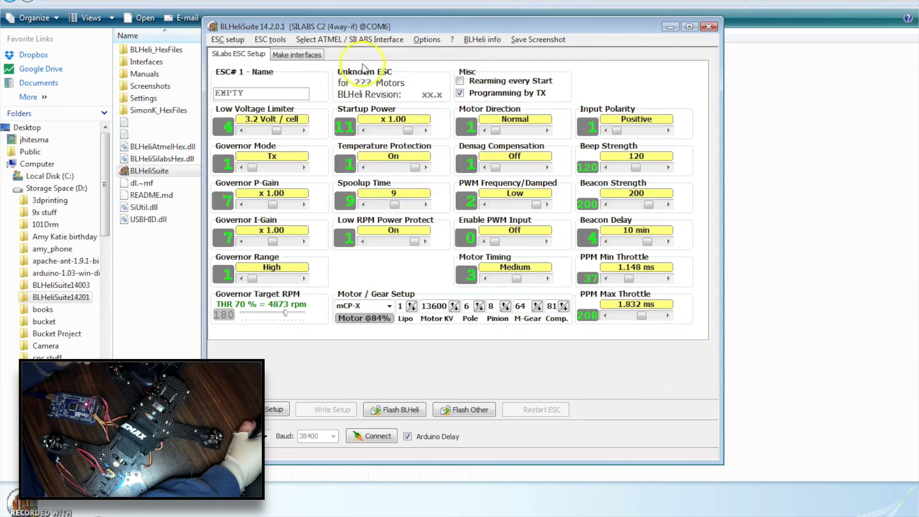
click(352, 254)
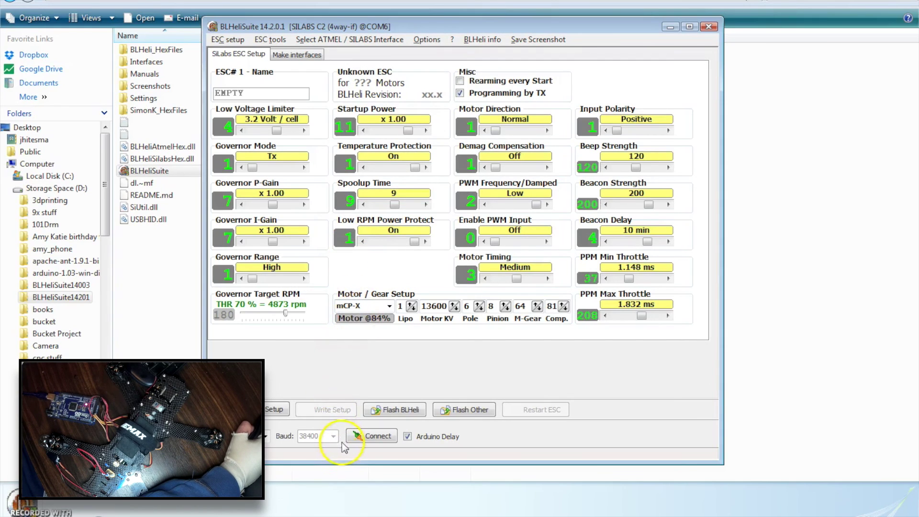
Step: Connect via the Arduino, check twice until ESC#1–4 (EMAX 20A) appear, then select ESC#2
click(364, 436)
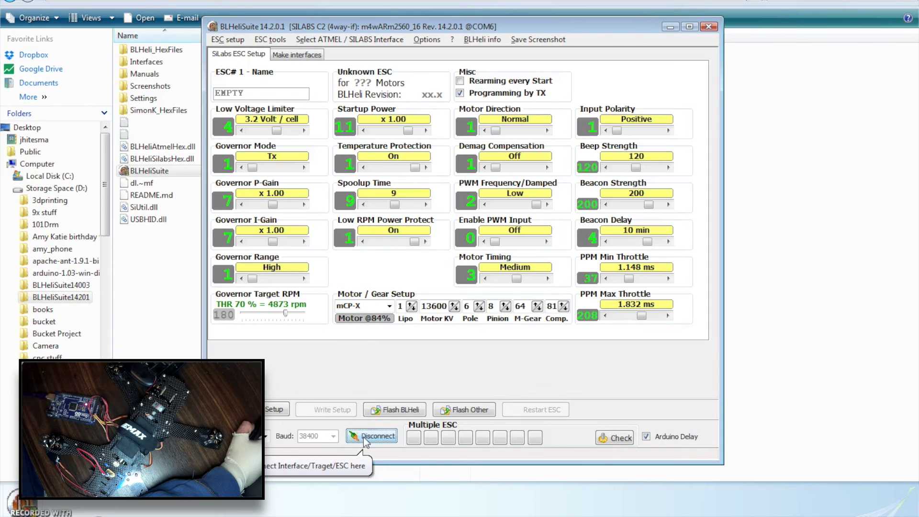
click(614, 438)
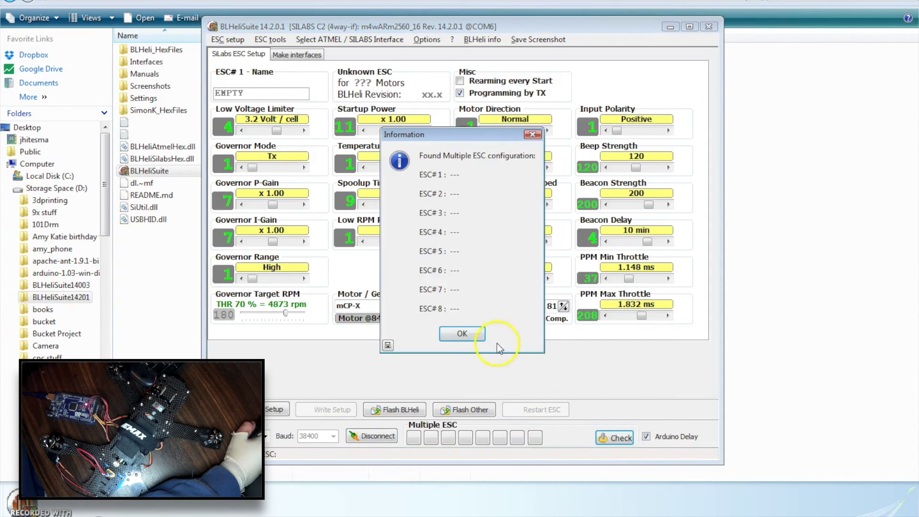
click(470, 338)
click(616, 443)
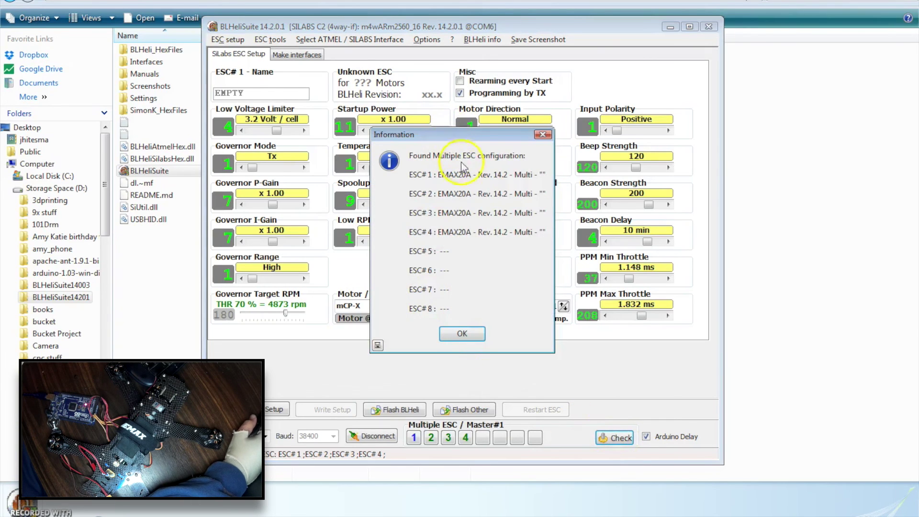
click(468, 332)
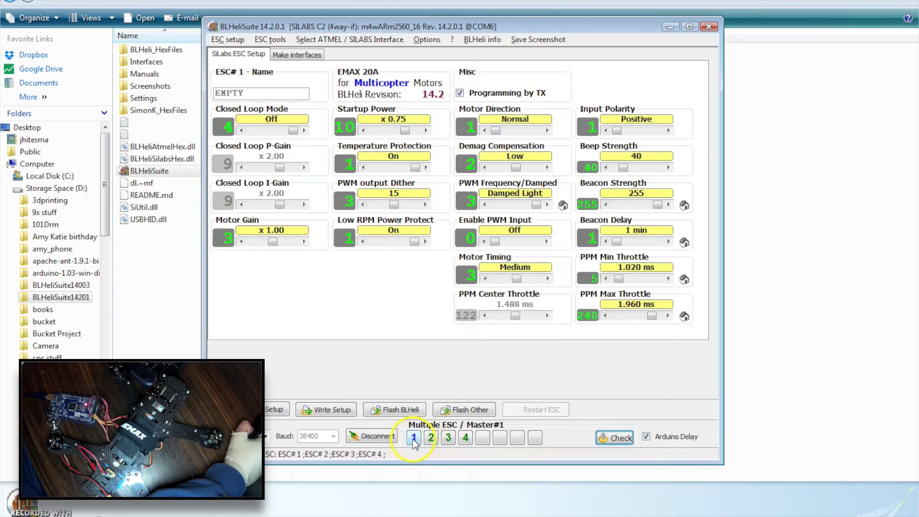
click(432, 438)
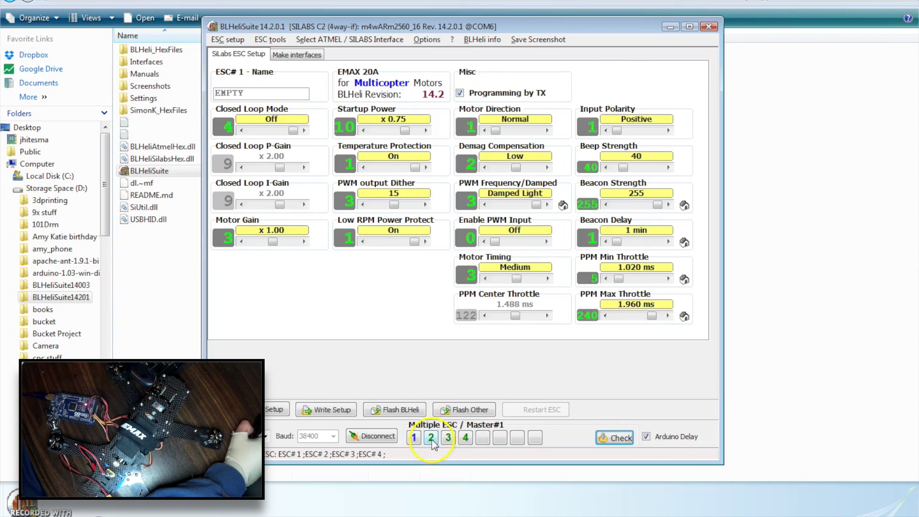
Step: Set ESC#2's Beacon Delay to 2 min, write it, and re-check all four ESCs
click(465, 438)
click(638, 242)
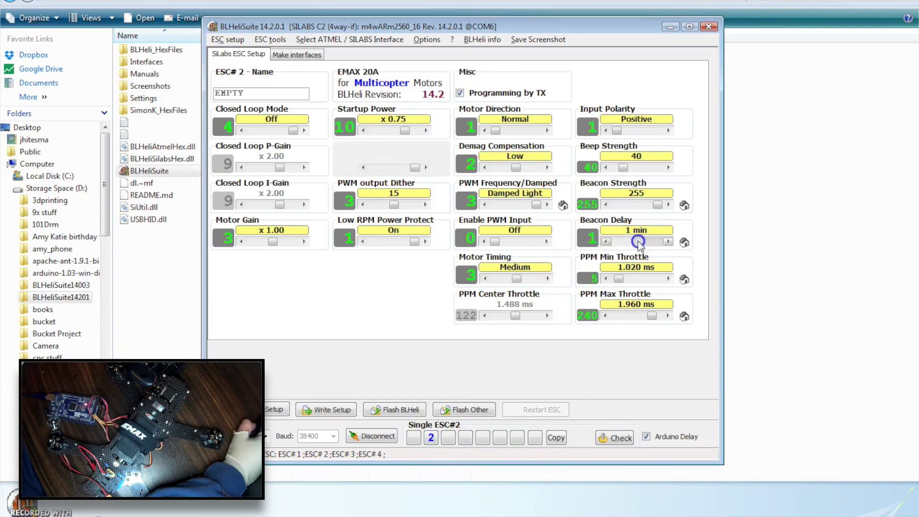
click(332, 412)
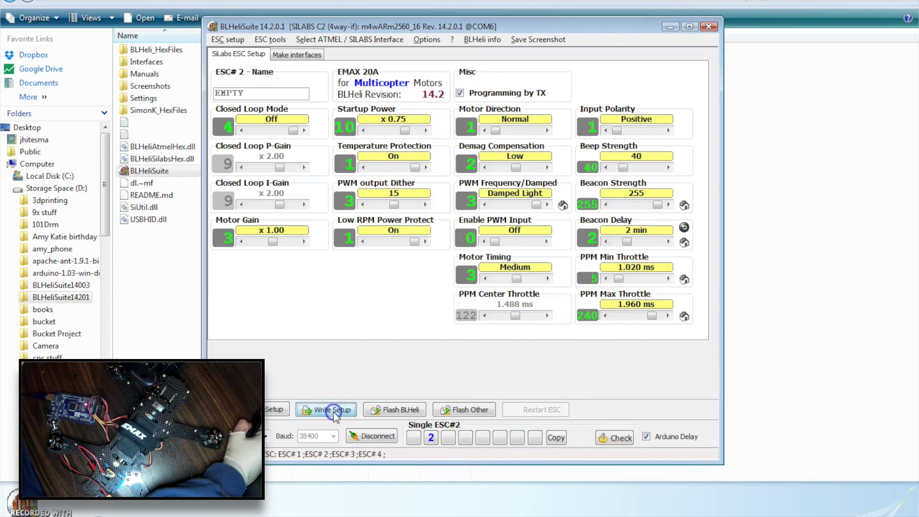
click(519, 262)
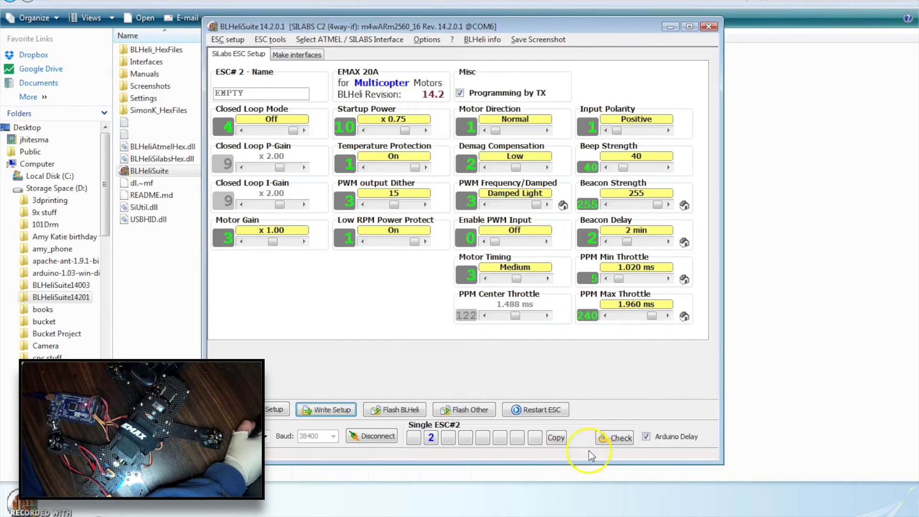
click(614, 438)
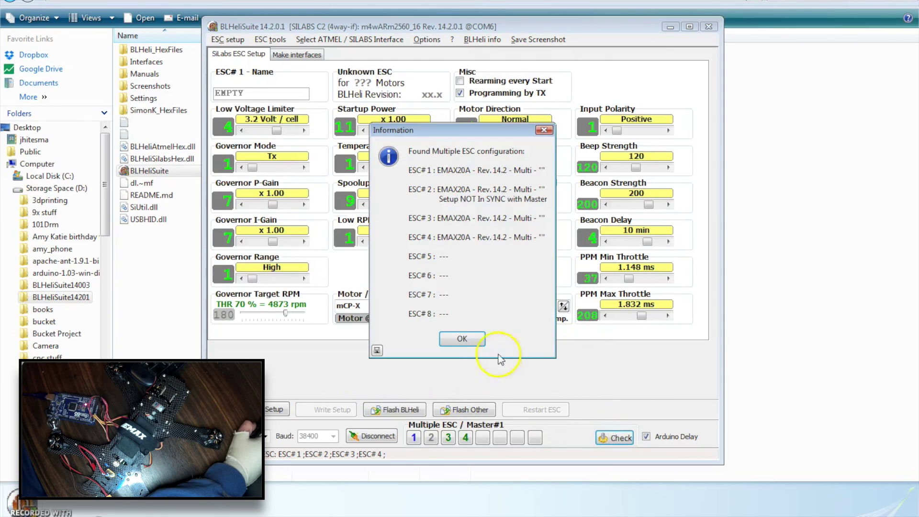
Step: Close the out-of-sync report and review the Sync Min/Center/Max throttle options unchanged
click(455, 340)
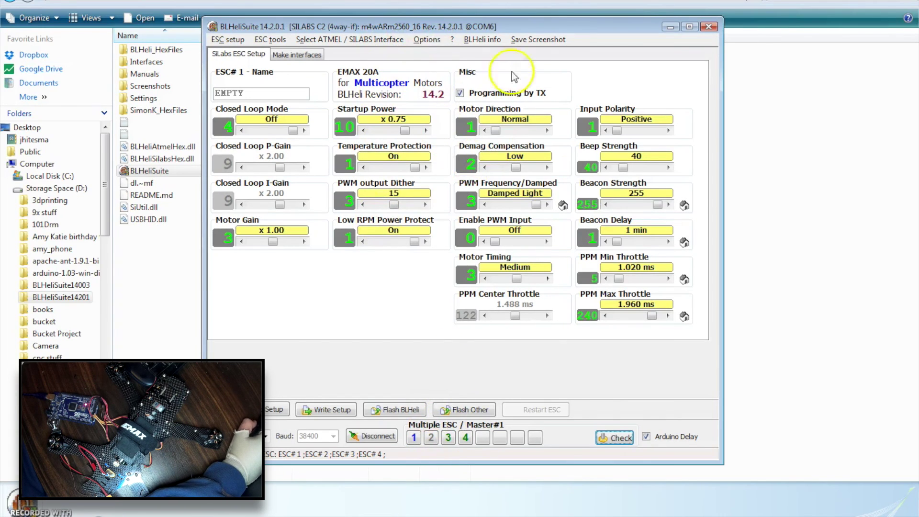
click(428, 39)
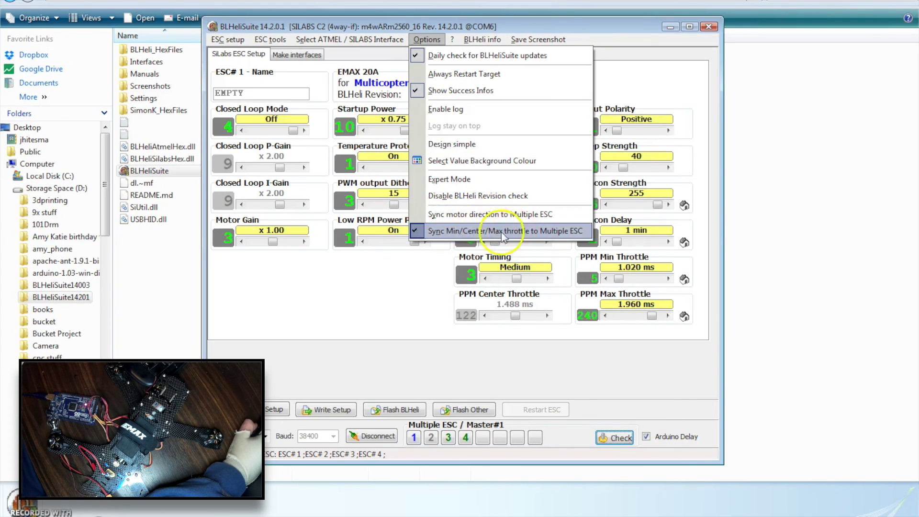
click(424, 322)
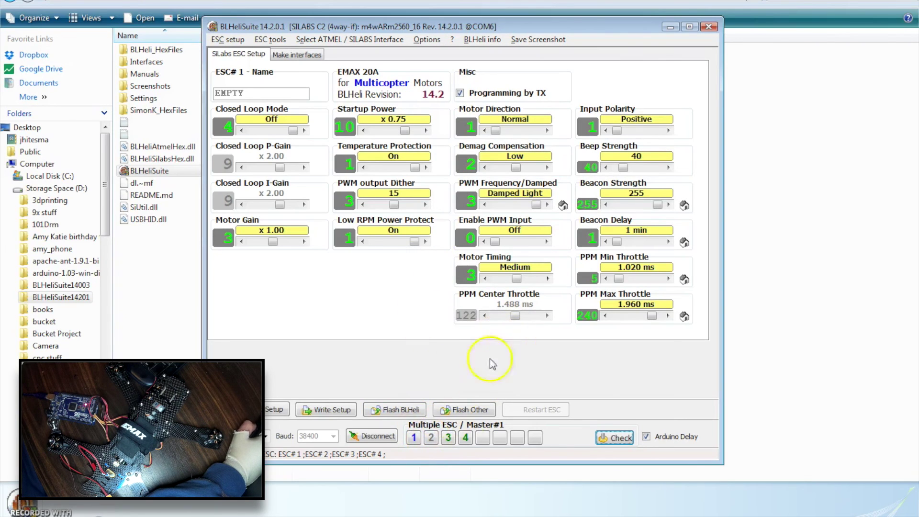
click(432, 437)
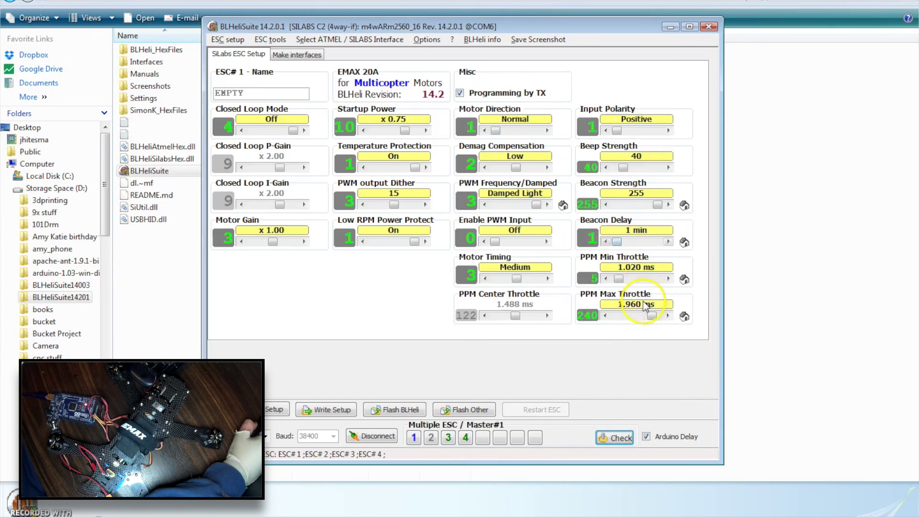
Step: Lower the Beacon Strength from 255 to exactly 200
click(633, 204)
click(634, 204)
click(634, 204)
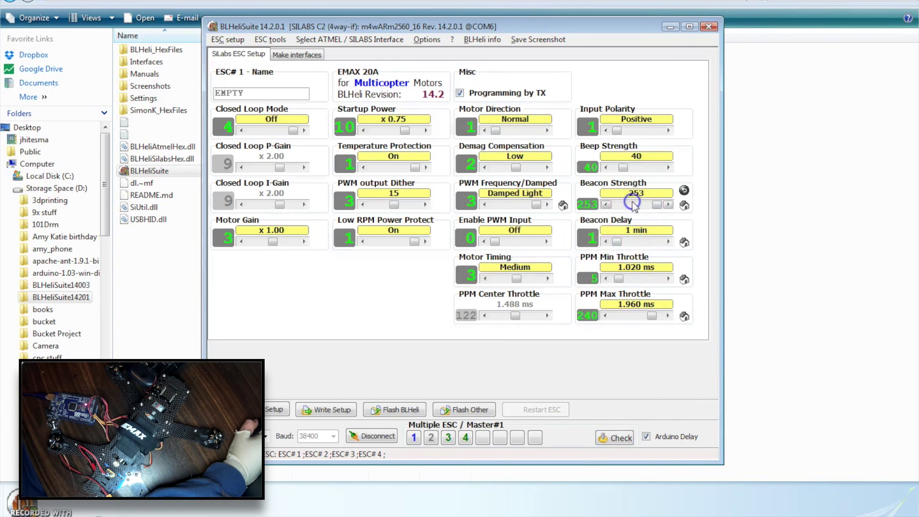
click(633, 204)
click(633, 203)
click(634, 204)
click(634, 204)
click(634, 204)
click(633, 204)
click(633, 204)
click(633, 204)
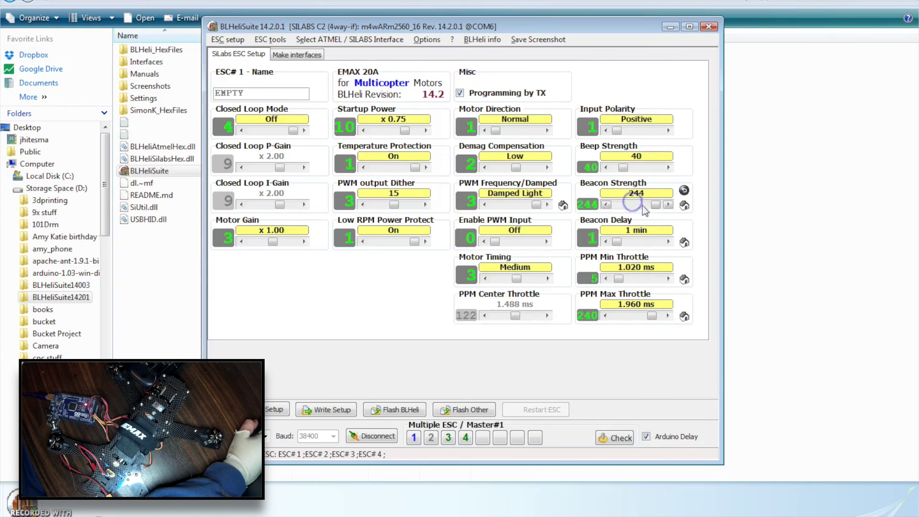
drag(656, 206, 650, 209)
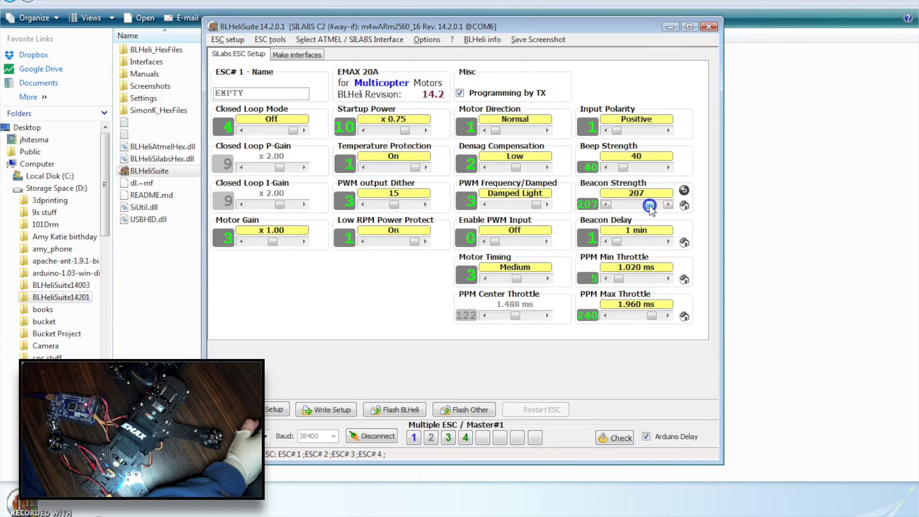
click(606, 204)
click(606, 205)
click(606, 205)
click(606, 205)
click(606, 205)
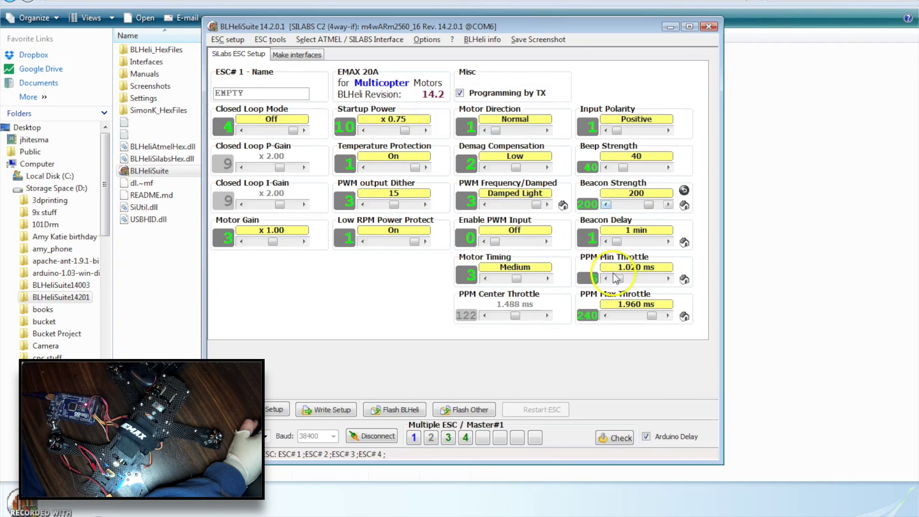
Step: Write the setup to all four ESCs at once
mouse_move(637, 230)
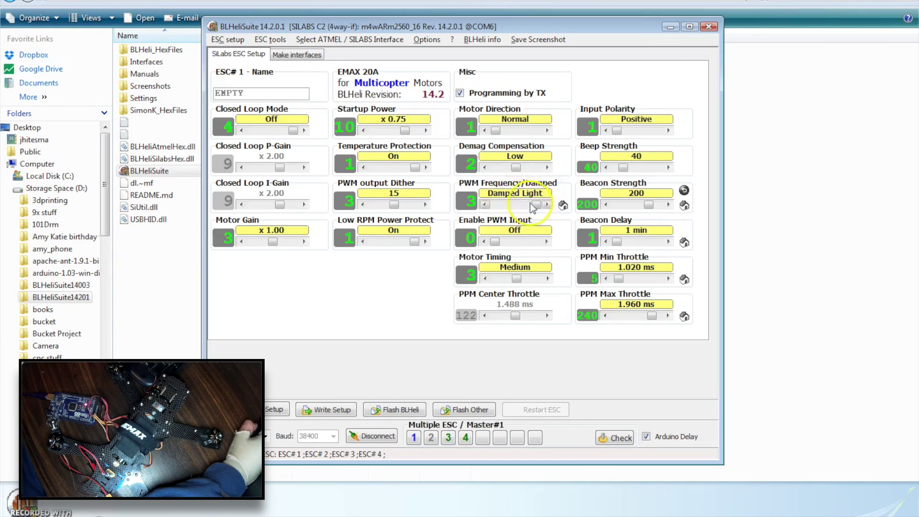
mouse_move(533, 192)
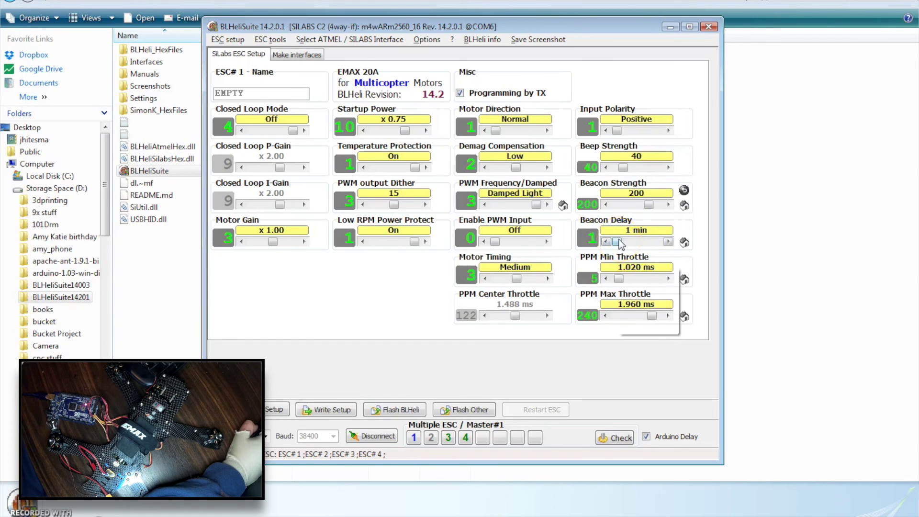
click(641, 203)
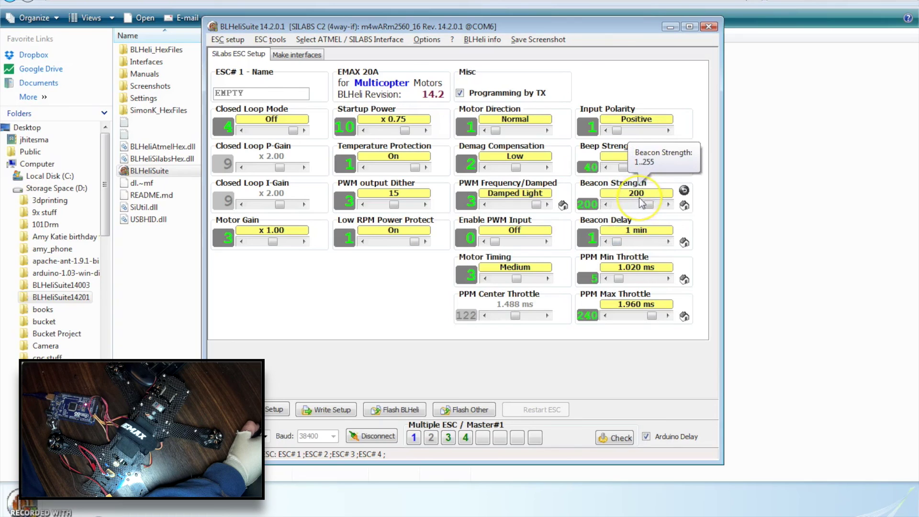
click(478, 410)
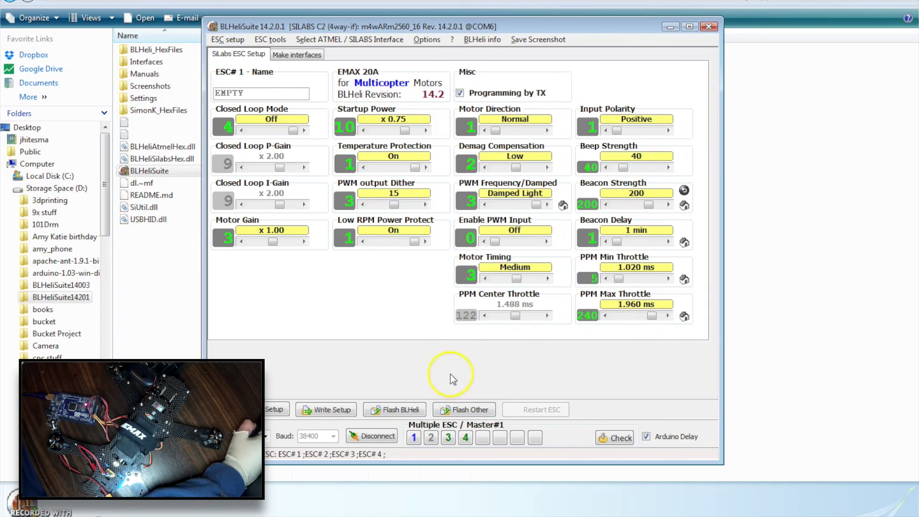
click(333, 410)
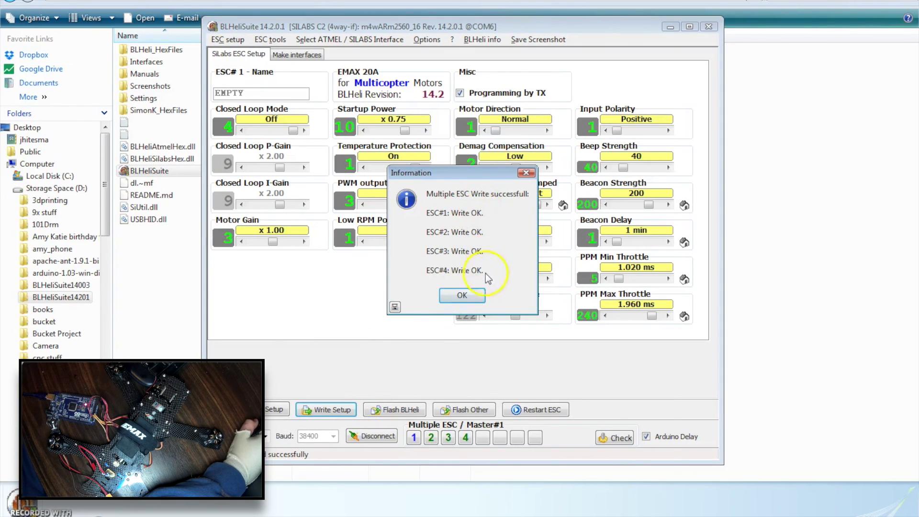
Step: Acknowledge the 'Multiple ESC Write successful' report for ESC#1 through ESC#4
click(469, 297)
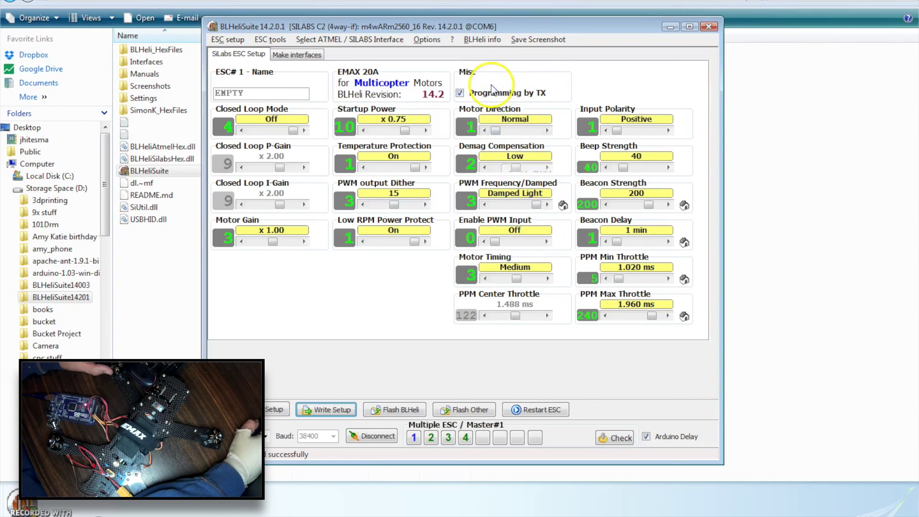
click(427, 39)
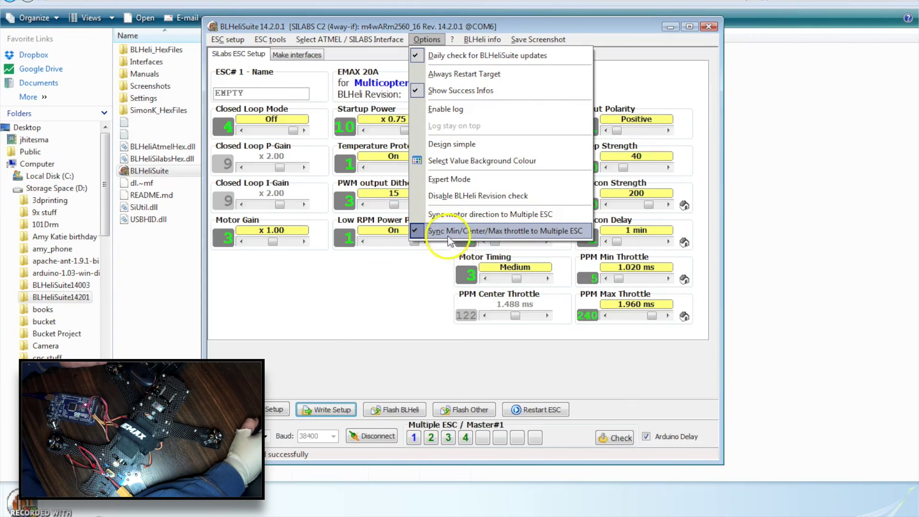
click(409, 292)
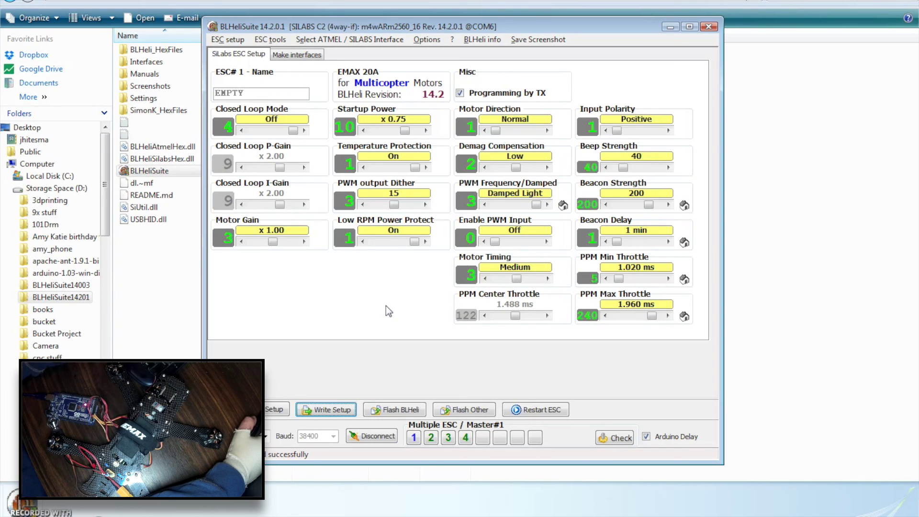
click(410, 315)
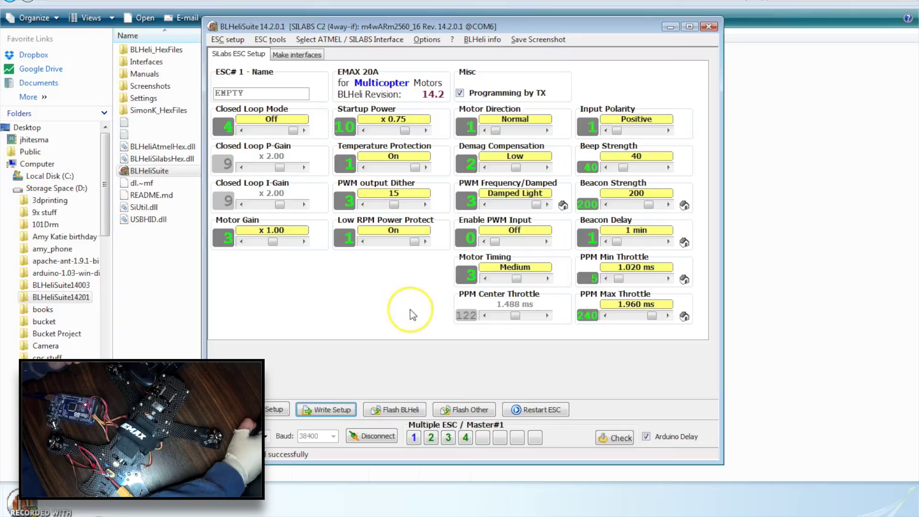